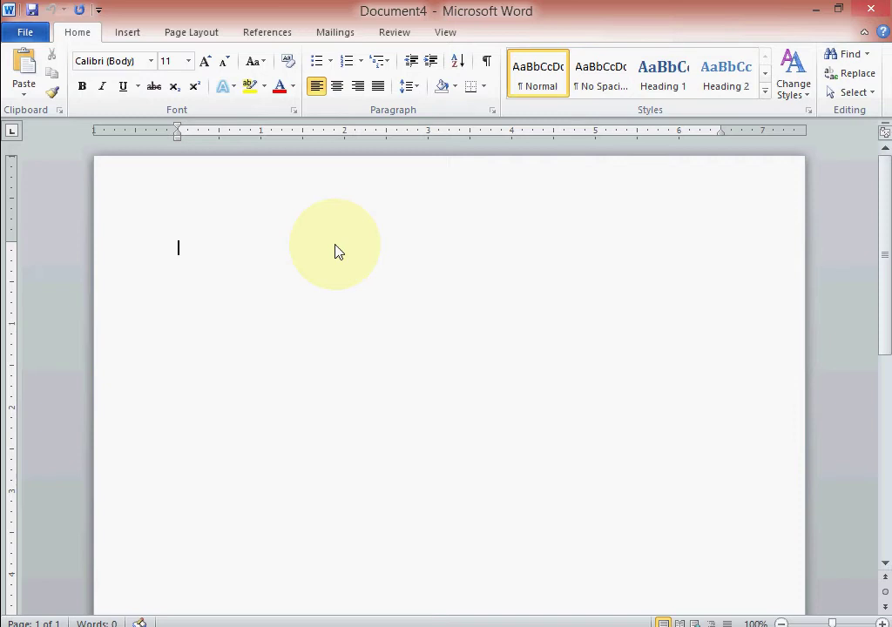
Open the Alignment document from the Formatting Part 1 folder with Ctrl+O.
{"action": "left_click", "coordinate": [24, 35]}
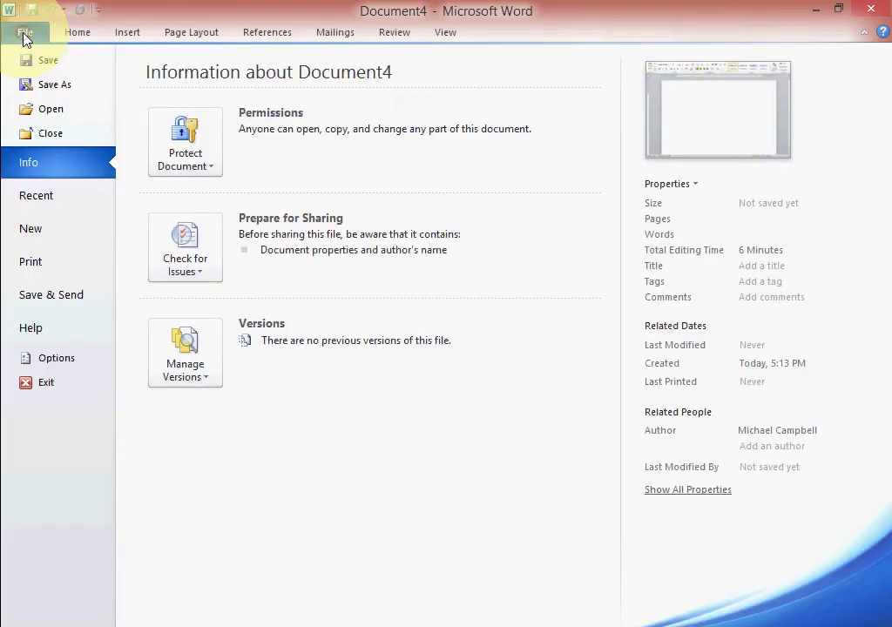
{"action": "key", "text": "Escape"}
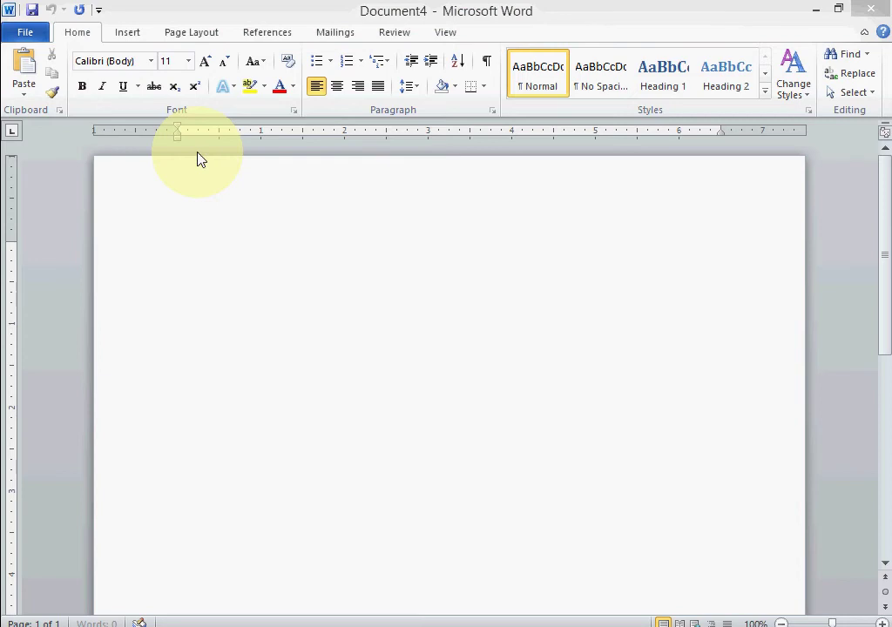
{"action": "key", "text": "ctrl+o"}
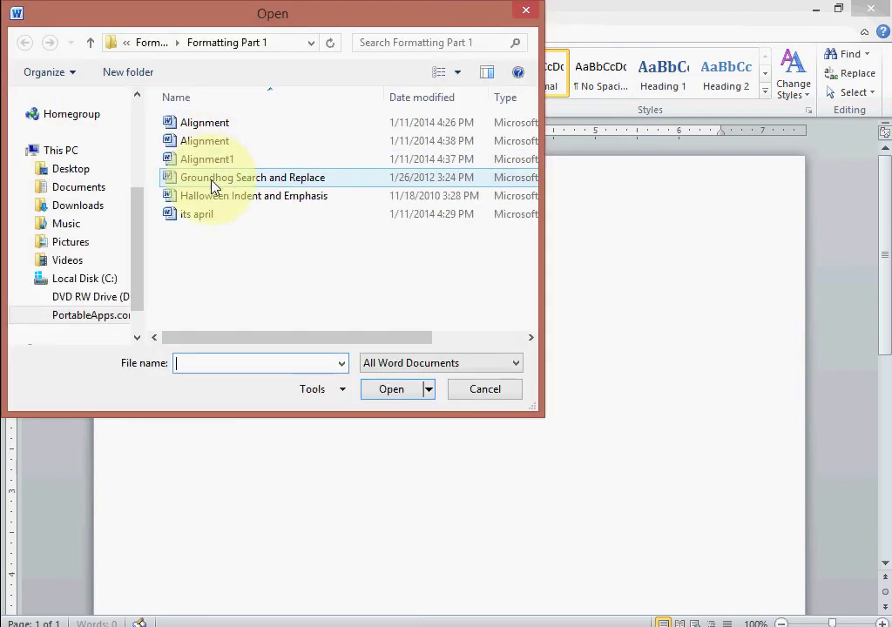
{"action": "left_click", "coordinate": [205, 125]}
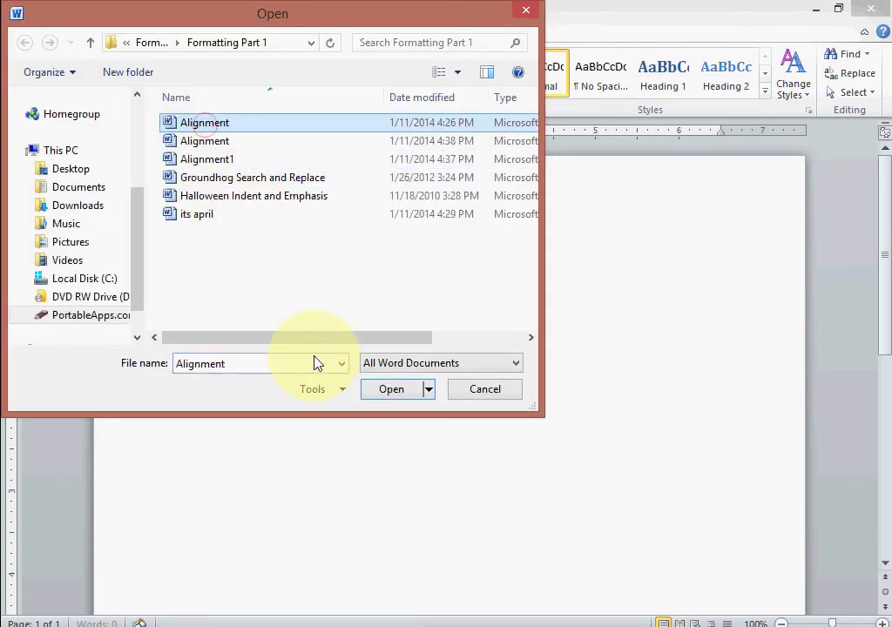
{"action": "left_click", "coordinate": [378, 392]}
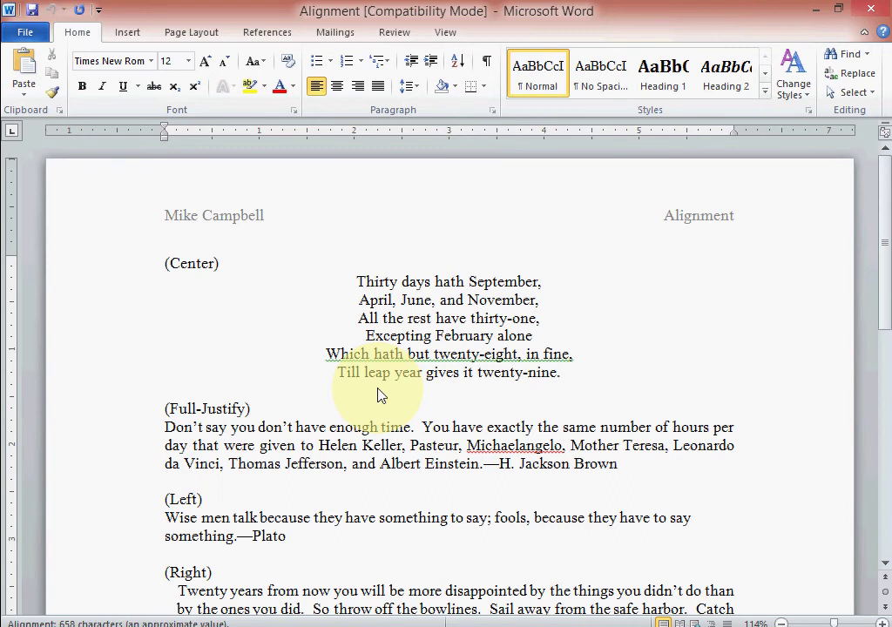
Open the Alignment1 document from the Open dialog in place of Alignment.
{"action": "left_click", "coordinate": [27, 33]}
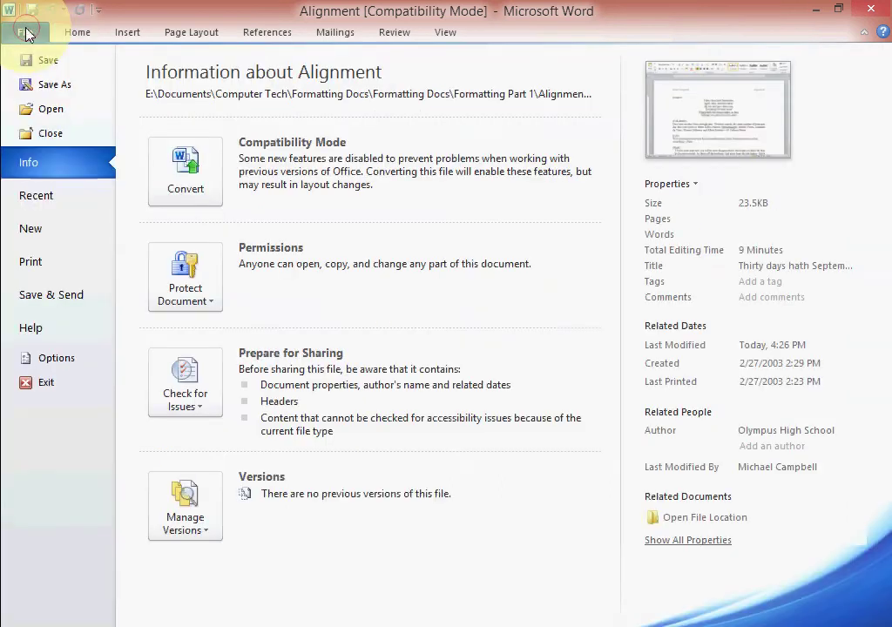
{"action": "left_click", "coordinate": [41, 109]}
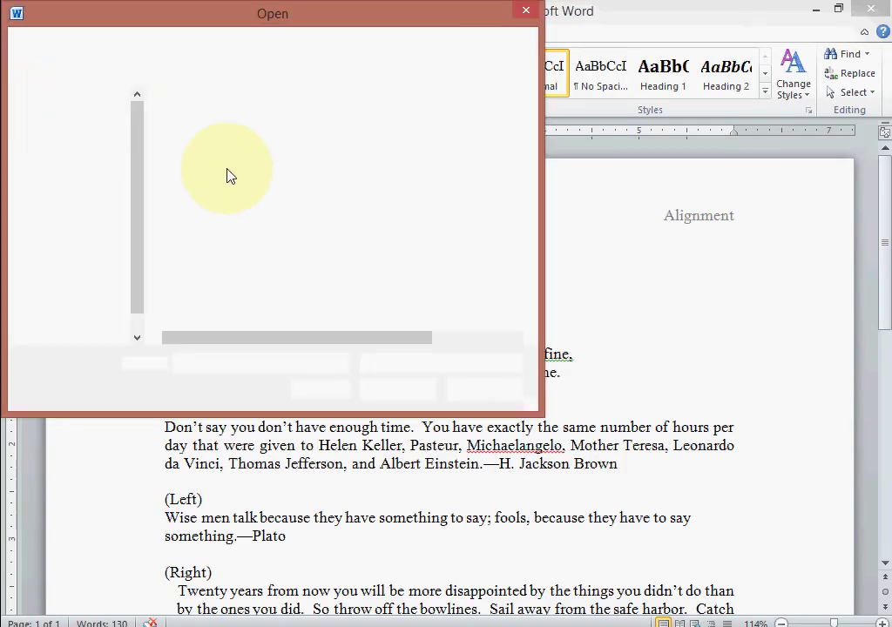
{"action": "left_click", "coordinate": [227, 159]}
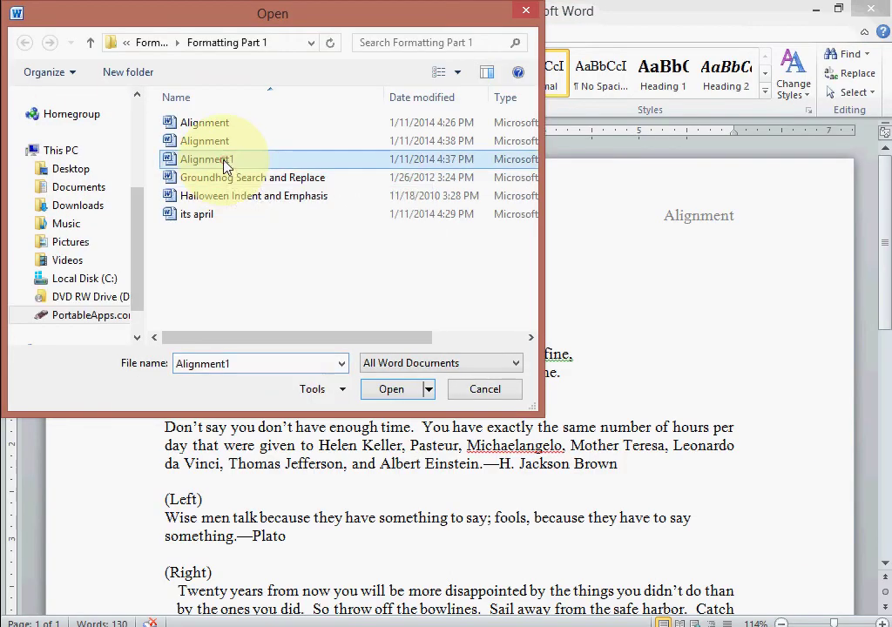
{"action": "left_click", "coordinate": [376, 390]}
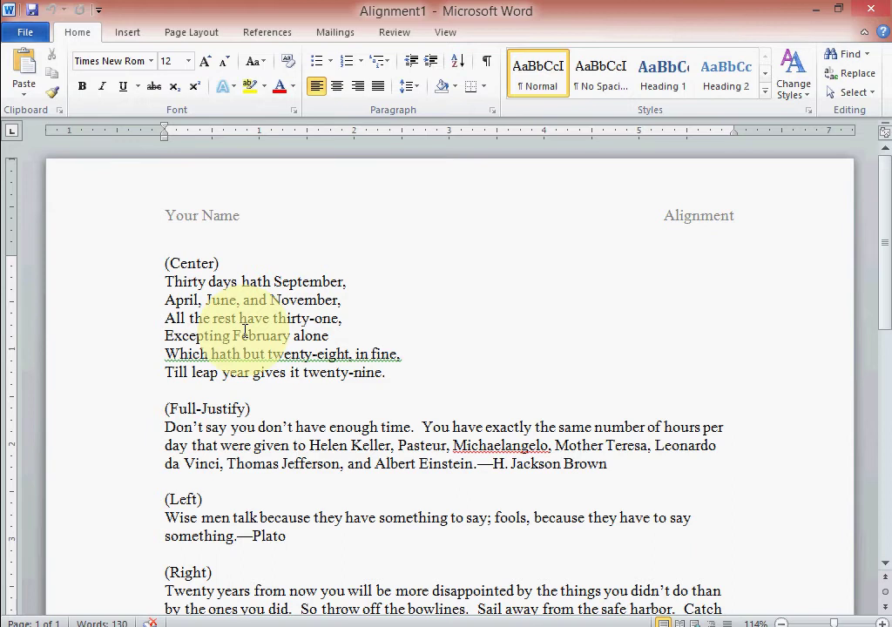
Replace the header's Your Name placeholder with the student's name and add '1st Period' below.
{"action": "double_click", "coordinate": [221, 218]}
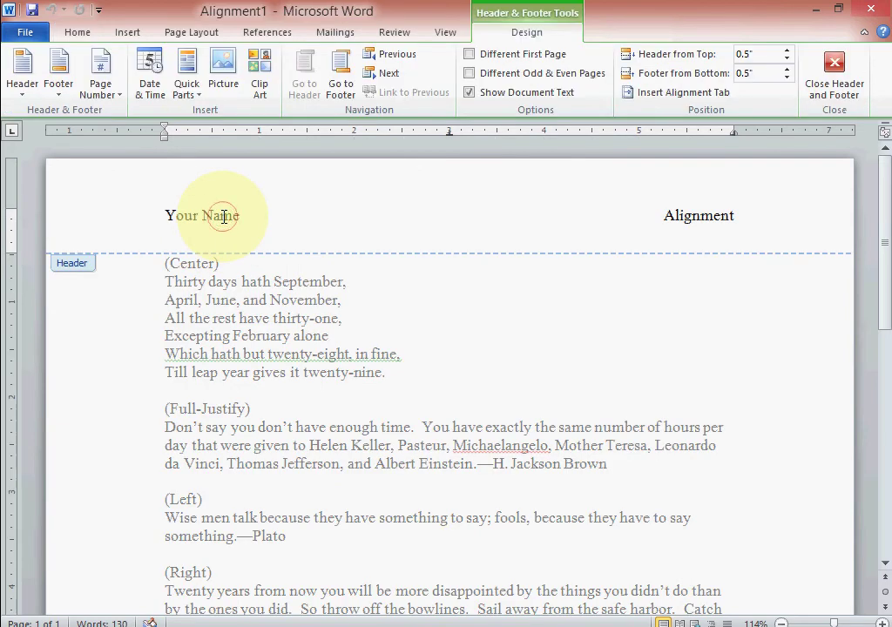
{"action": "left_click_drag", "start_coordinate": [165, 215], "coordinate": [228, 215]}
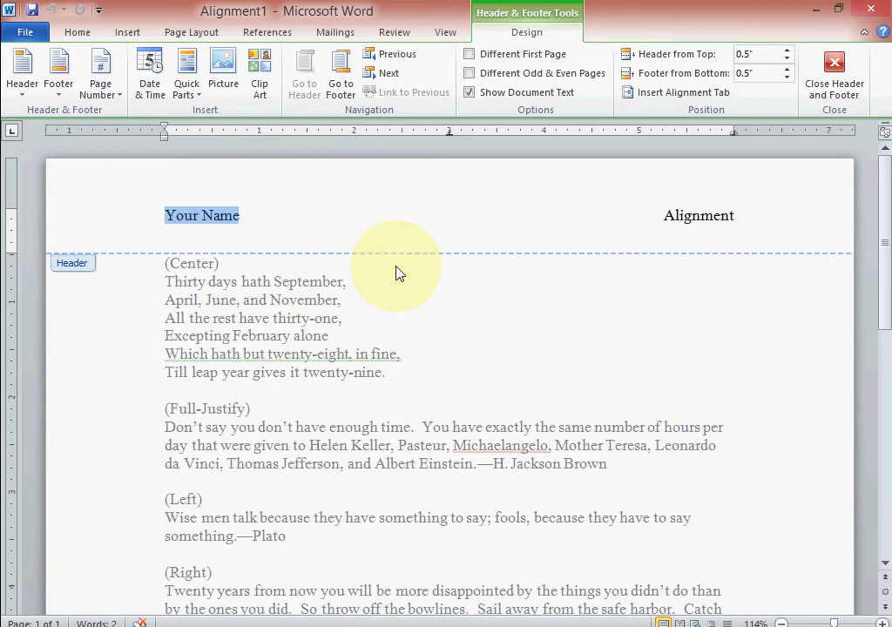
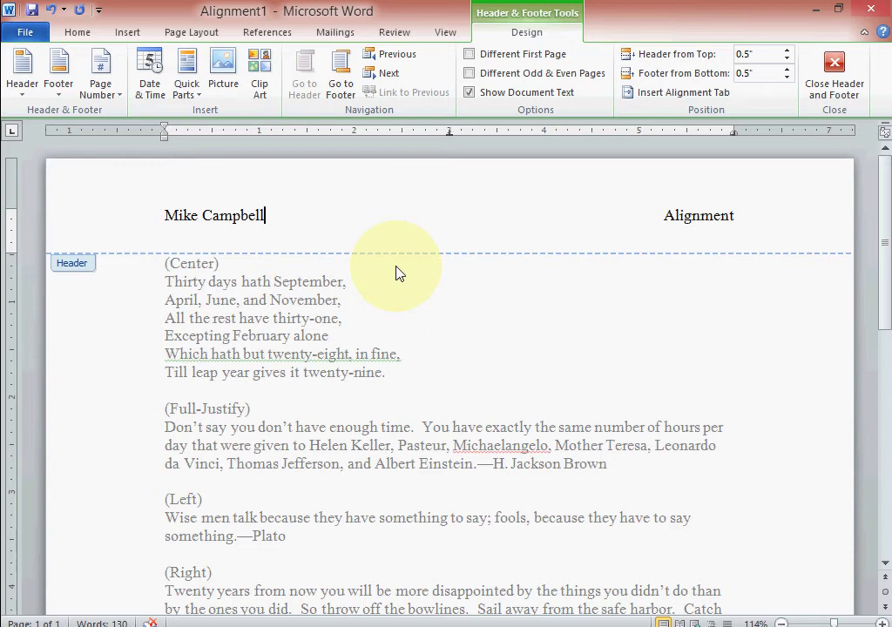
{"action": "key", "text": "Return"}
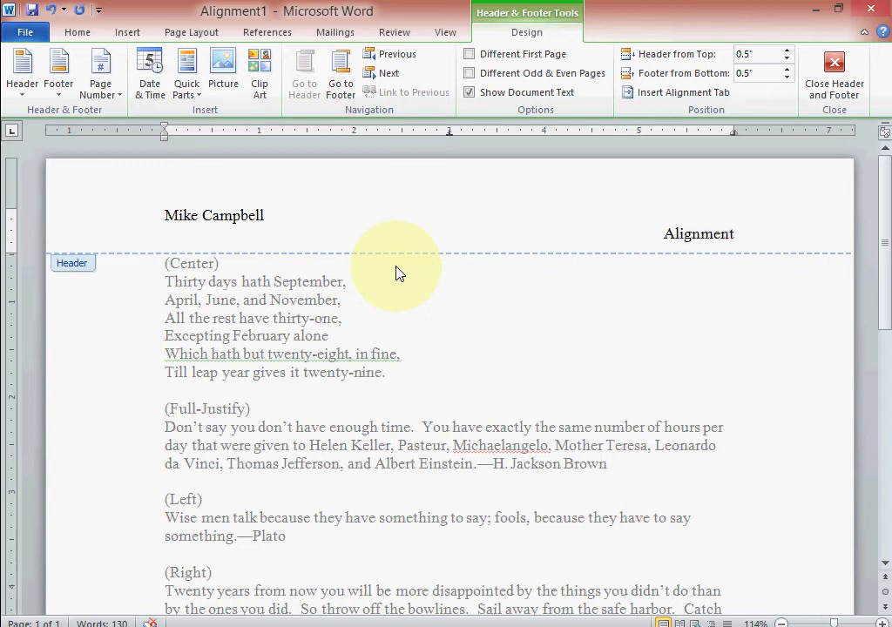
{"action": "type", "text": "1st Period"}
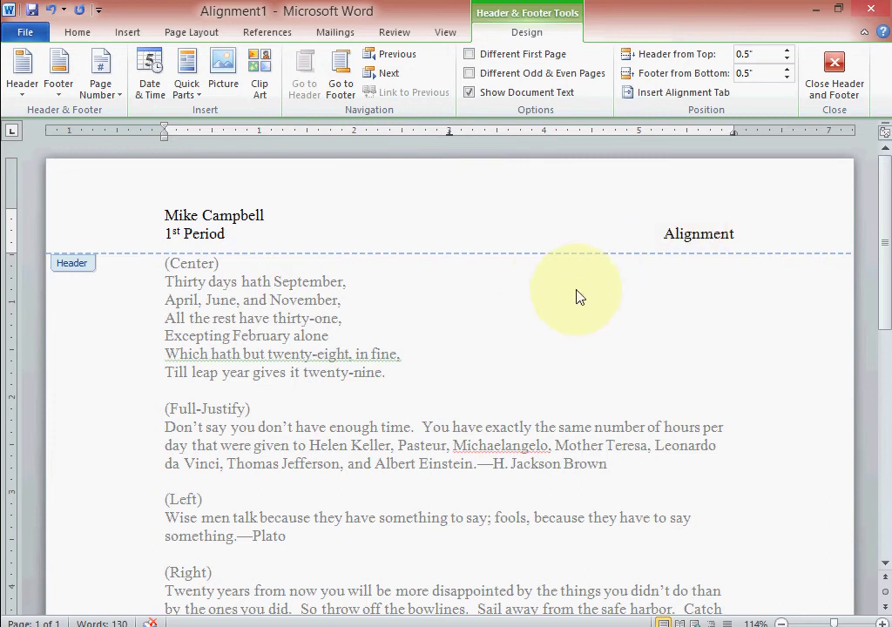
{"action": "left_click", "coordinate": [832, 74]}
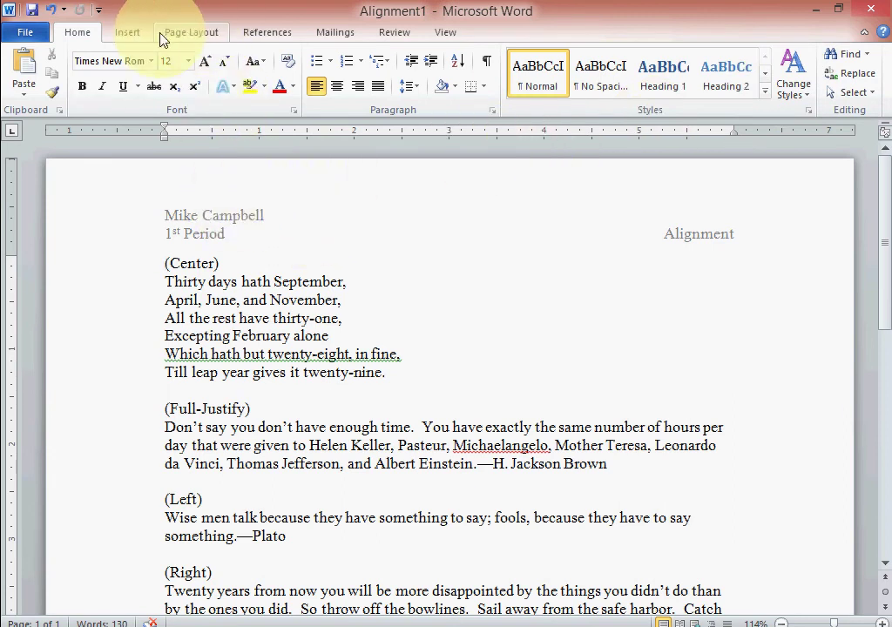
{"action": "left_click", "coordinate": [106, 35]}
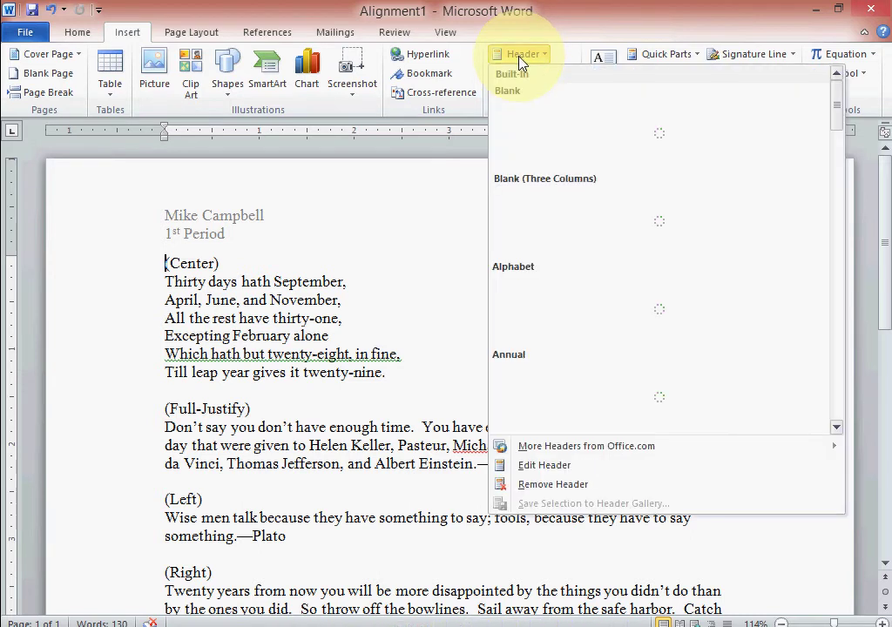
{"action": "left_click", "coordinate": [542, 466]}
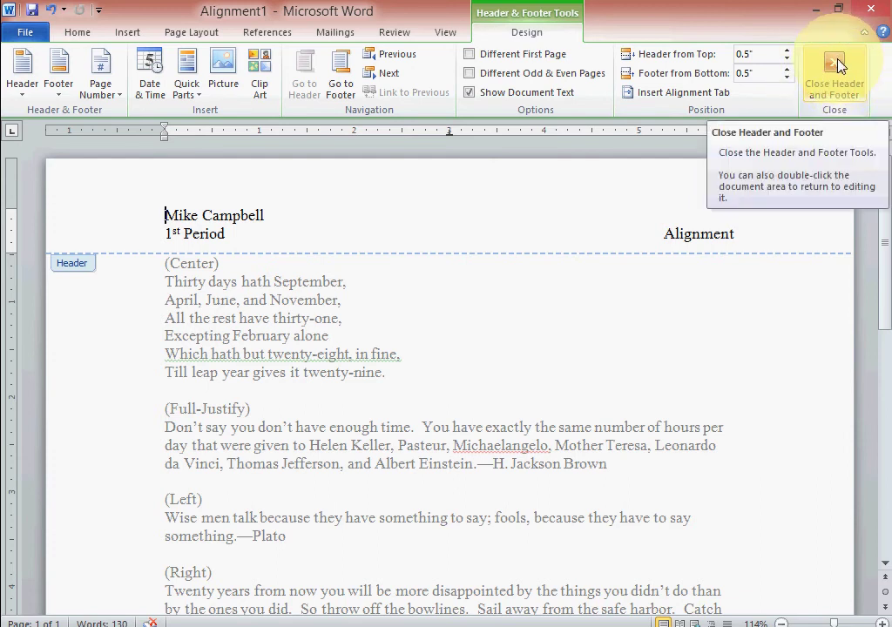
{"action": "double_click", "coordinate": [460, 343]}
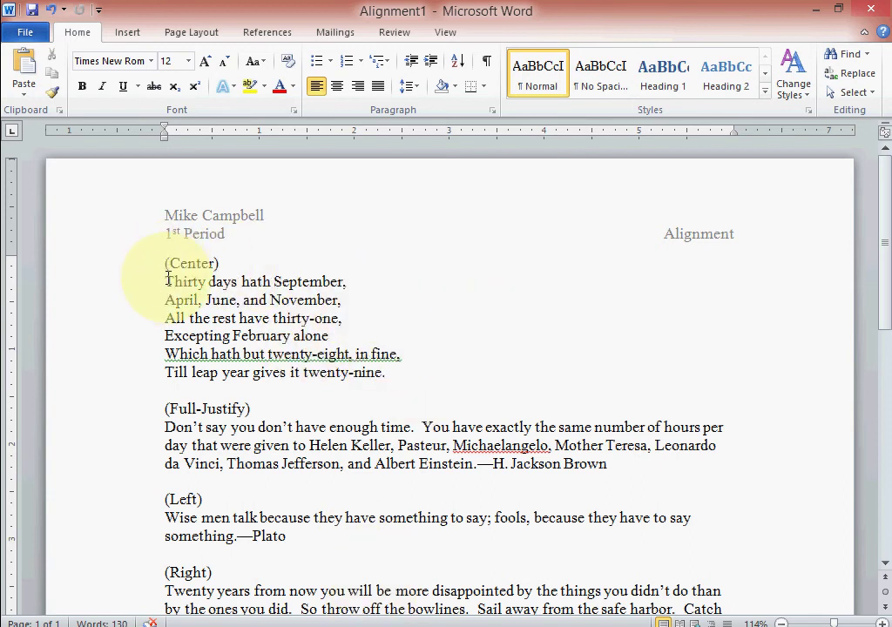
Center the six 'Thirty days hath September' poem lines with the Center button.
{"action": "left_click_drag", "start_coordinate": [165, 281], "coordinate": [382, 383]}
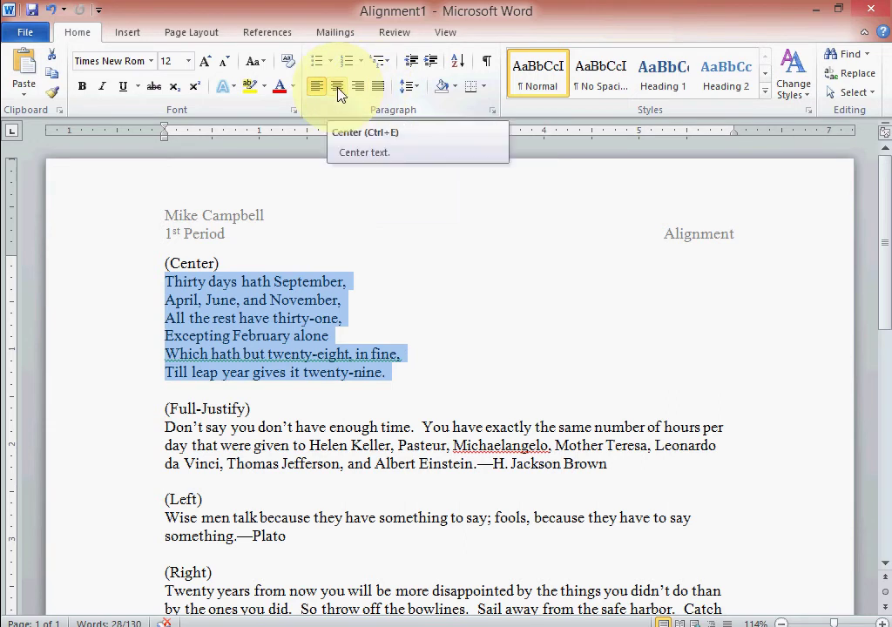
{"action": "left_click", "coordinate": [337, 88]}
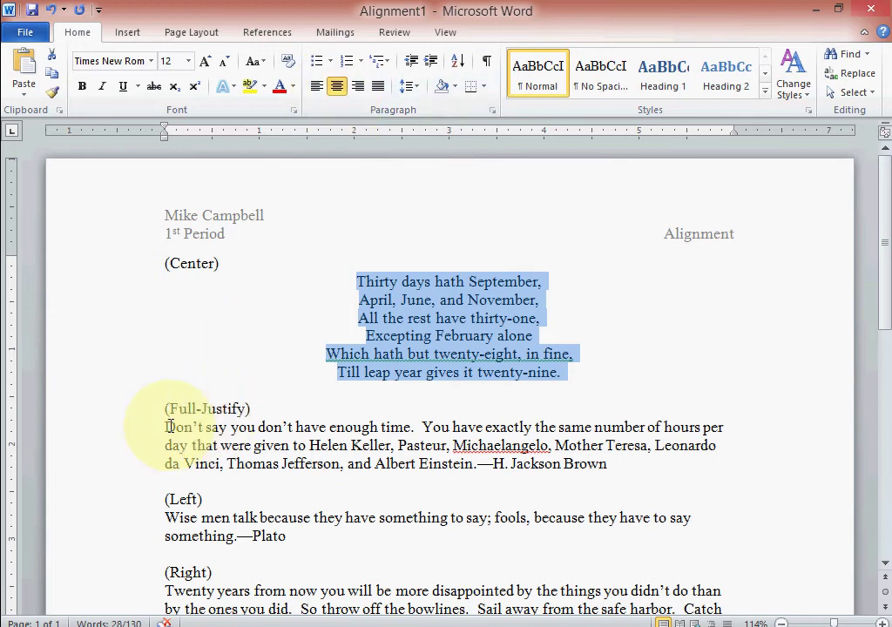
Apply Justify alignment to the 'Don't say you don't have enough time' quotation.
{"action": "left_click_drag", "start_coordinate": [163, 426], "coordinate": [599, 466]}
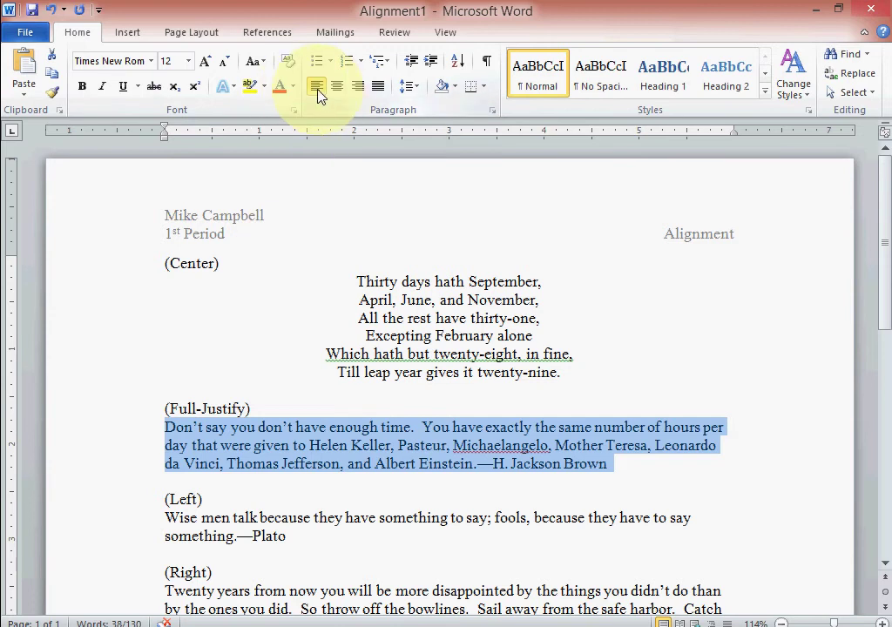
{"action": "left_click", "coordinate": [378, 90]}
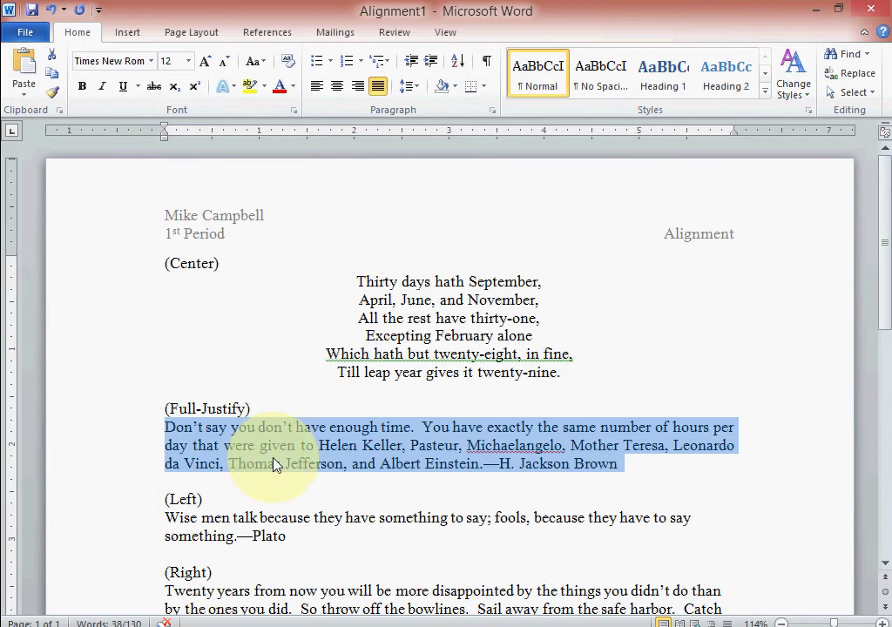
{"action": "left_click", "coordinate": [316, 88]}
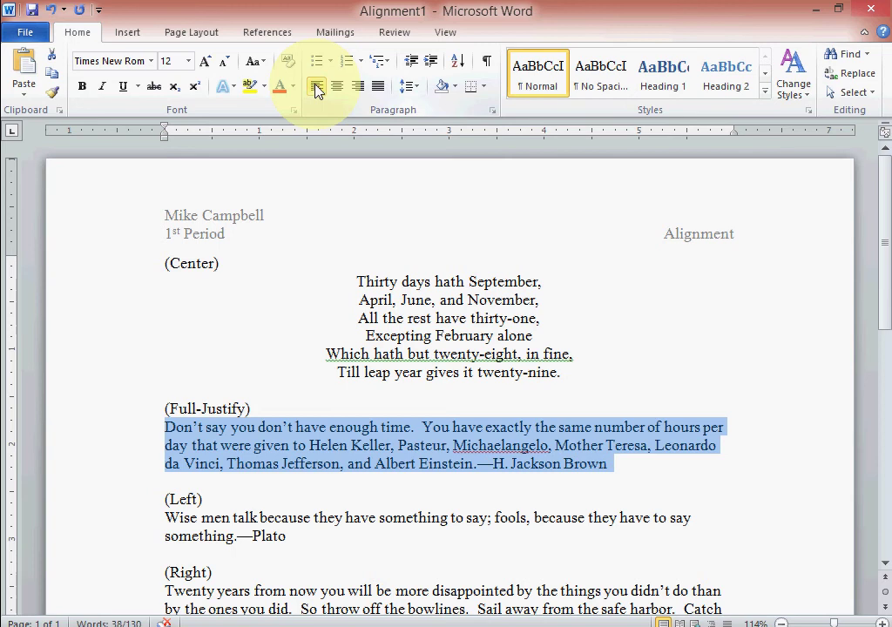
{"action": "left_click", "coordinate": [379, 91]}
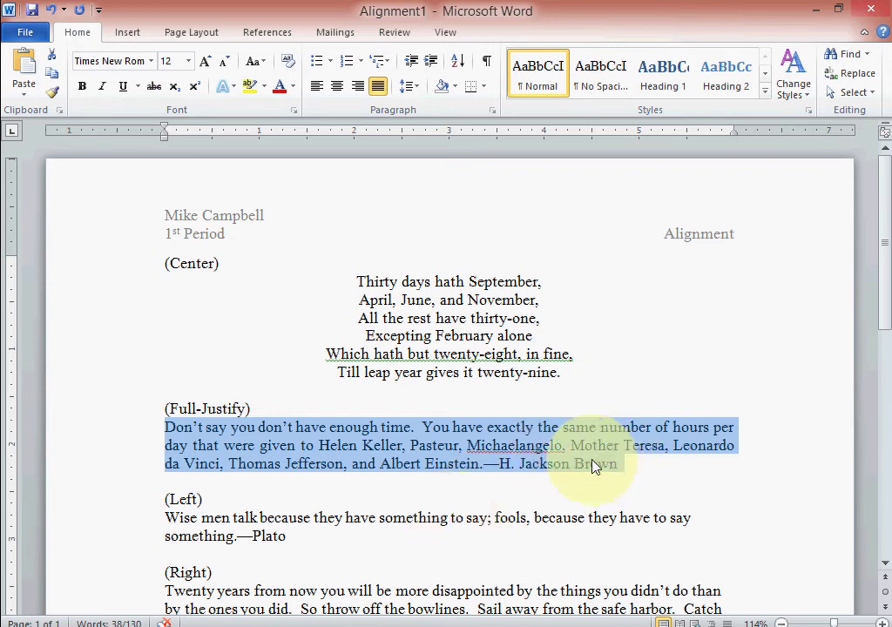
{"action": "scroll", "coordinate": [289, 507], "scroll_direction": "down", "scroll_amount": 1}
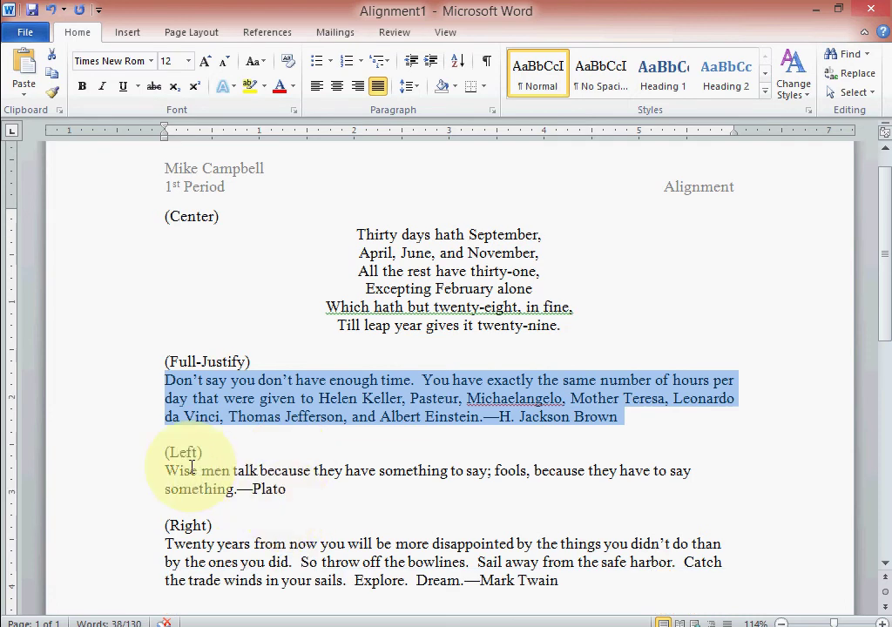
Apply Align Text Right to the 'Twenty years from now' Mark Twain paragraph.
{"action": "left_click_drag", "start_coordinate": [166, 470], "coordinate": [291, 489]}
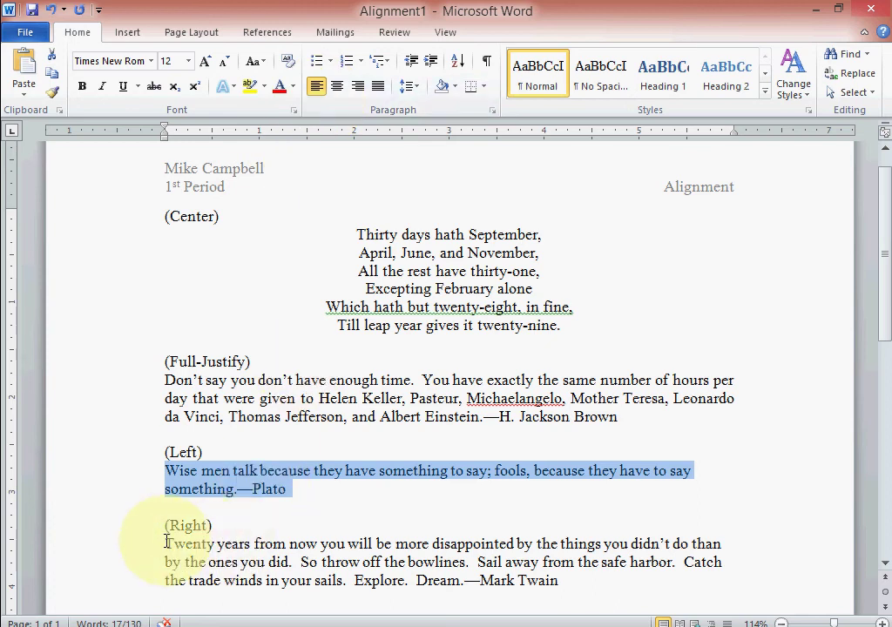
{"action": "left_click_drag", "start_coordinate": [165, 541], "coordinate": [562, 583]}
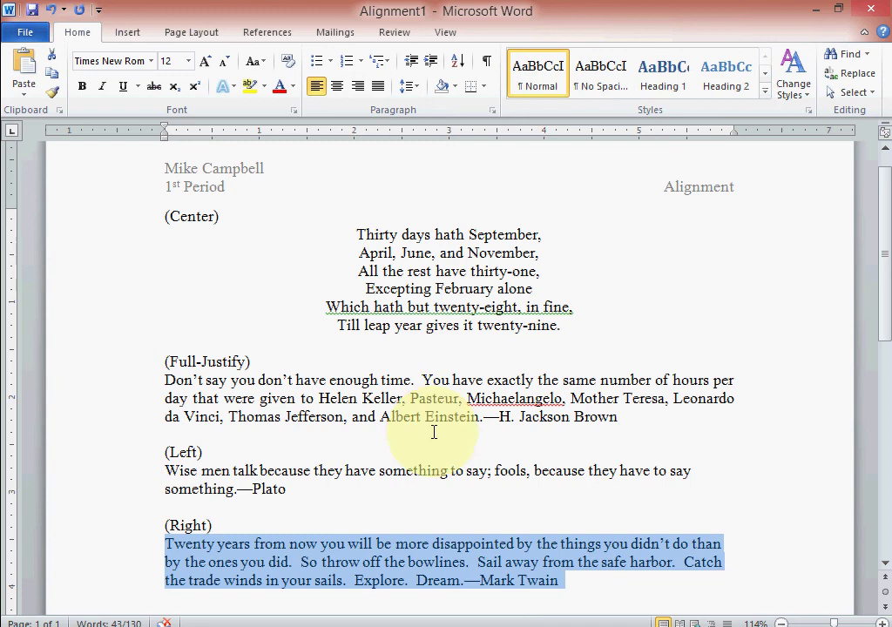
{"action": "left_click", "coordinate": [357, 87]}
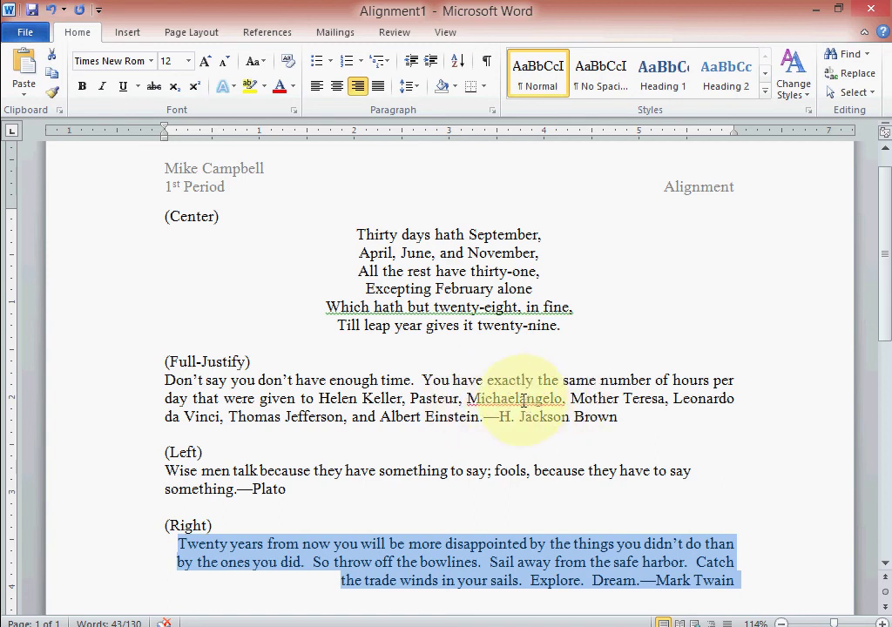
Correct 'Michaelangelo' to 'Michelangelo' using the spelling suggestion.
{"action": "right_click", "coordinate": [523, 400]}
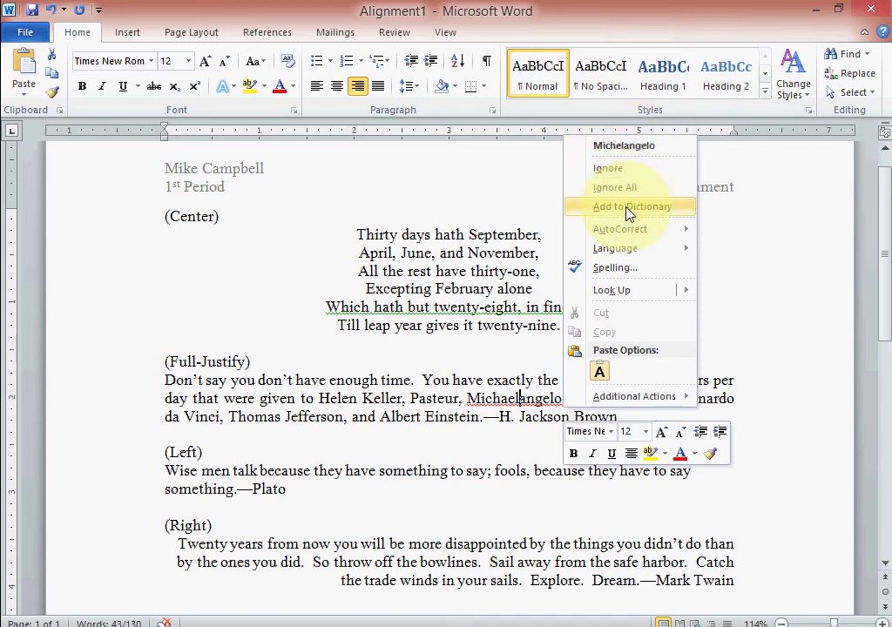
{"action": "left_click", "coordinate": [621, 153]}
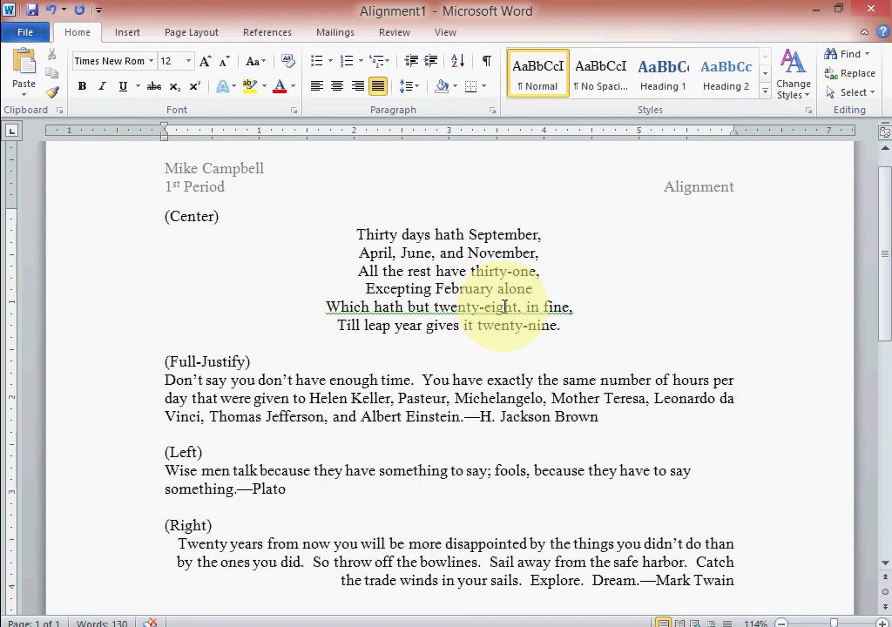
Ignore Once the grammar flag on 'Which hath but twenty-eight, in fine,'.
{"action": "right_click", "coordinate": [443, 308]}
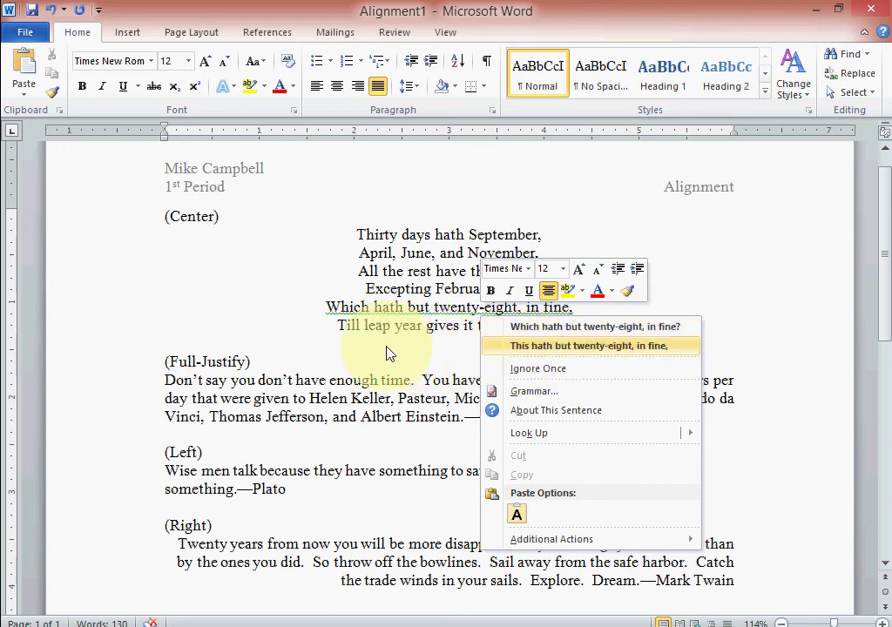
{"action": "left_click", "coordinate": [337, 351]}
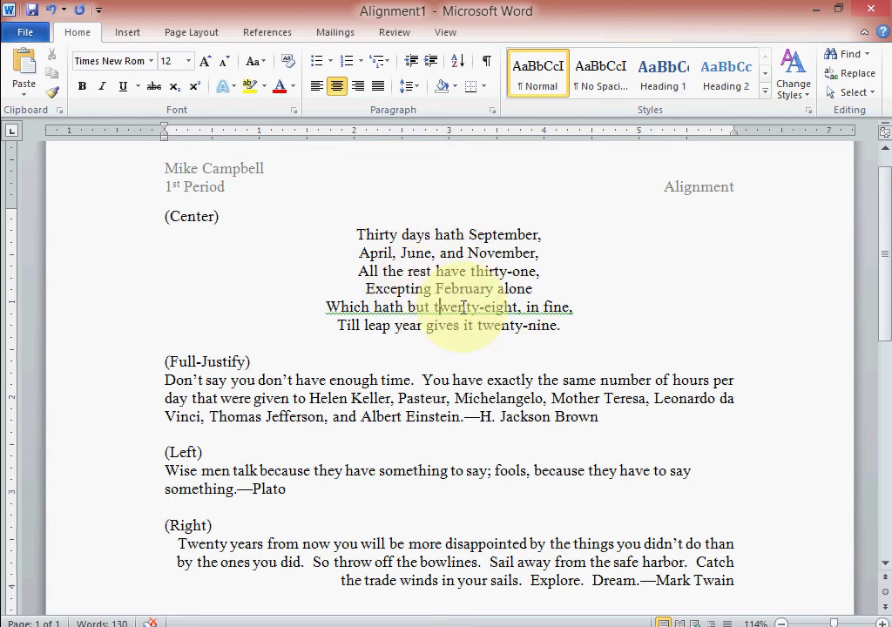
{"action": "right_click", "coordinate": [489, 308]}
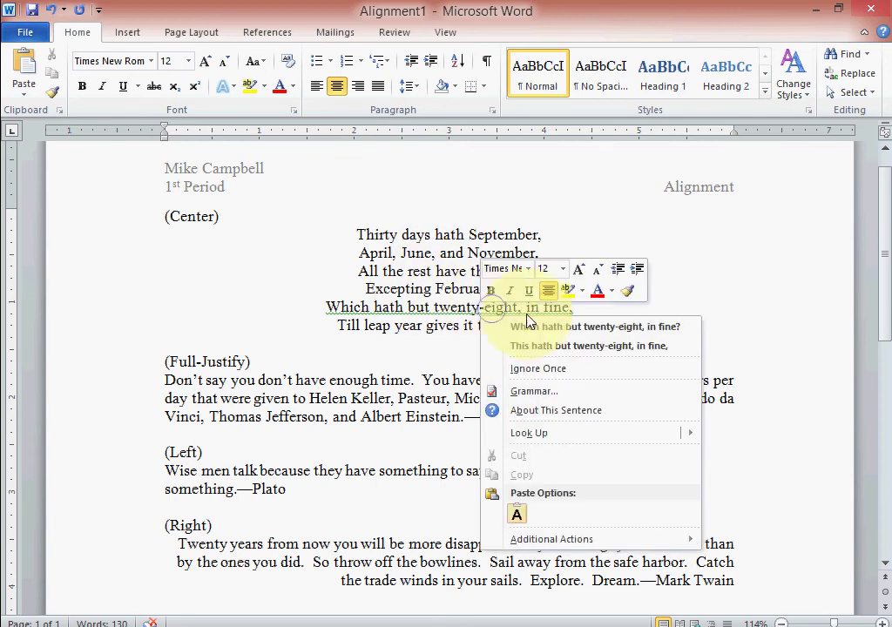
{"action": "left_click", "coordinate": [543, 369]}
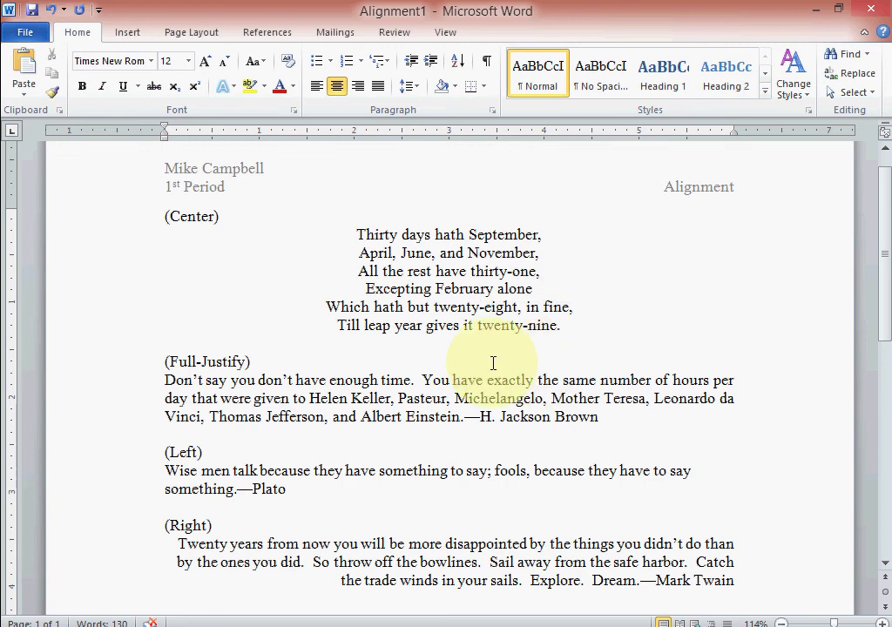
{"action": "scroll", "coordinate": [515, 417], "scroll_direction": "down", "scroll_amount": 3}
{"action": "scroll", "coordinate": [518, 415], "scroll_direction": "up", "scroll_amount": 2}
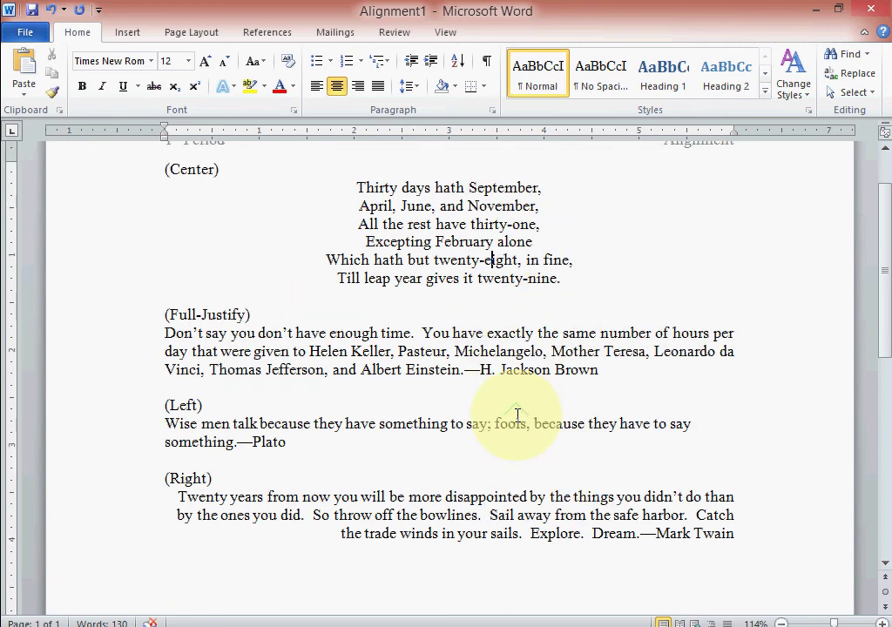
{"action": "scroll", "coordinate": [518, 416], "scroll_direction": "down", "scroll_amount": 3}
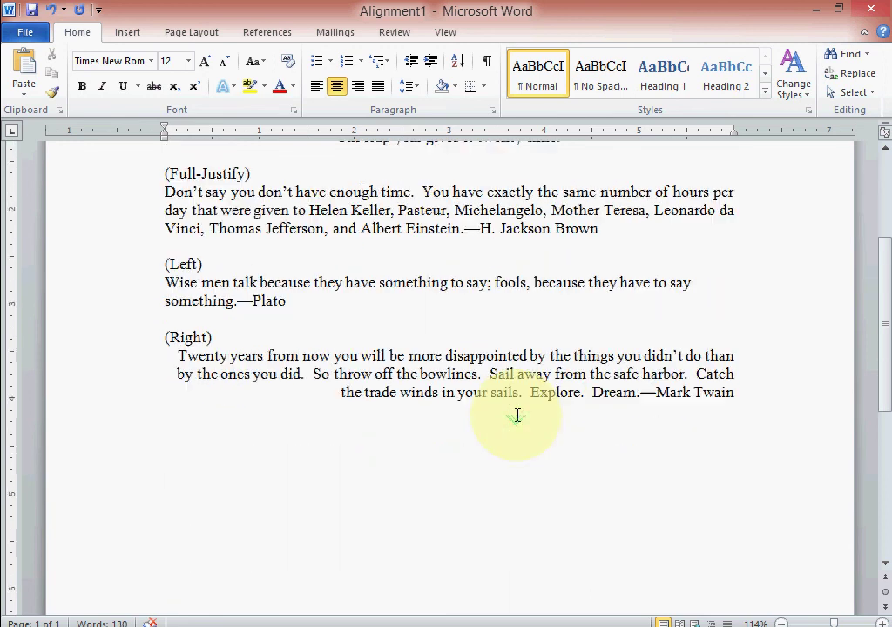
{"action": "scroll", "coordinate": [518, 416], "scroll_direction": "up", "scroll_amount": 1}
{"action": "scroll", "coordinate": [517, 415], "scroll_direction": "up", "scroll_amount": 1}
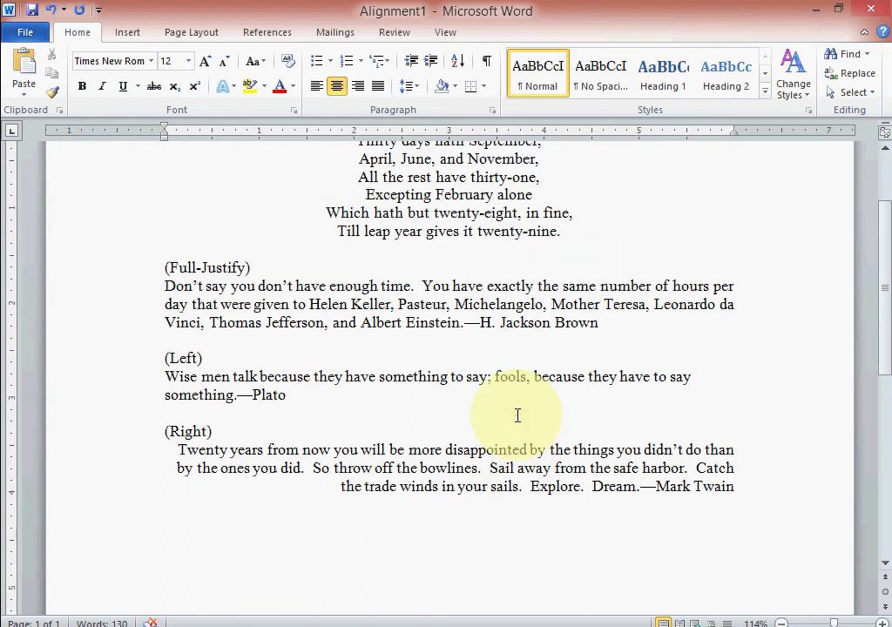
{"action": "scroll", "coordinate": [517, 415], "scroll_direction": "up", "scroll_amount": 2}
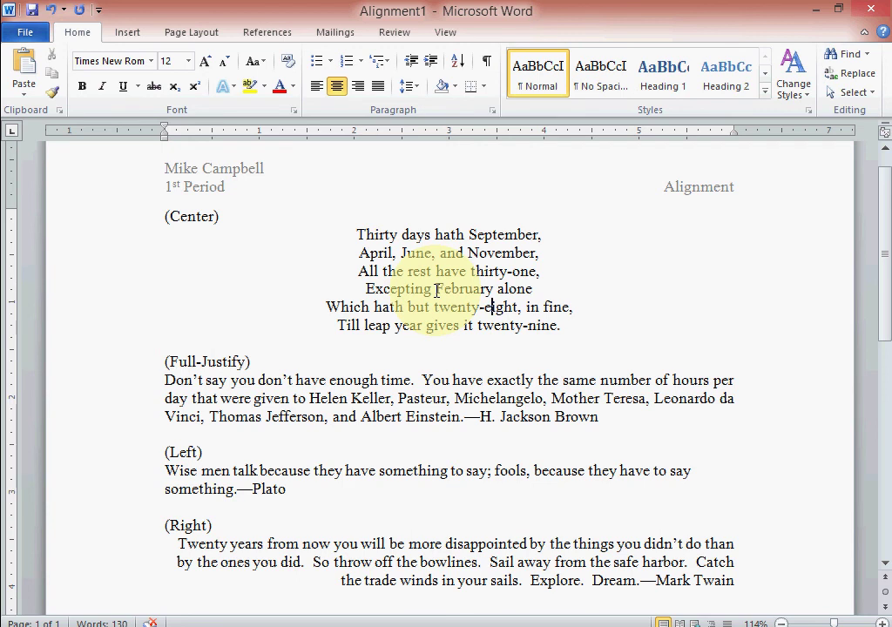
Change 'to' into 'two' in the quote, leaving the H. Jackson Brown attribution in place.
{"action": "left_click", "coordinate": [297, 397]}
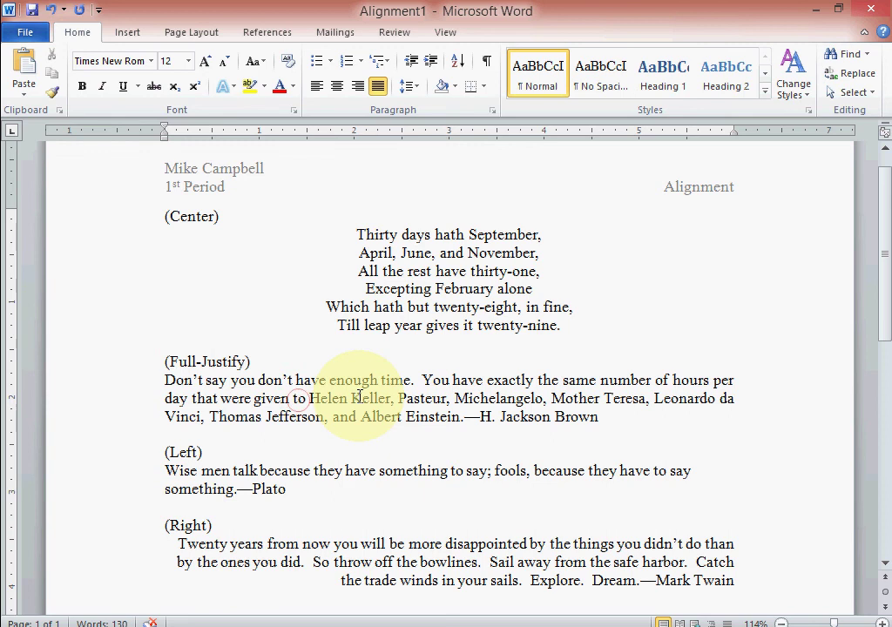
{"action": "type", "text": "w"}
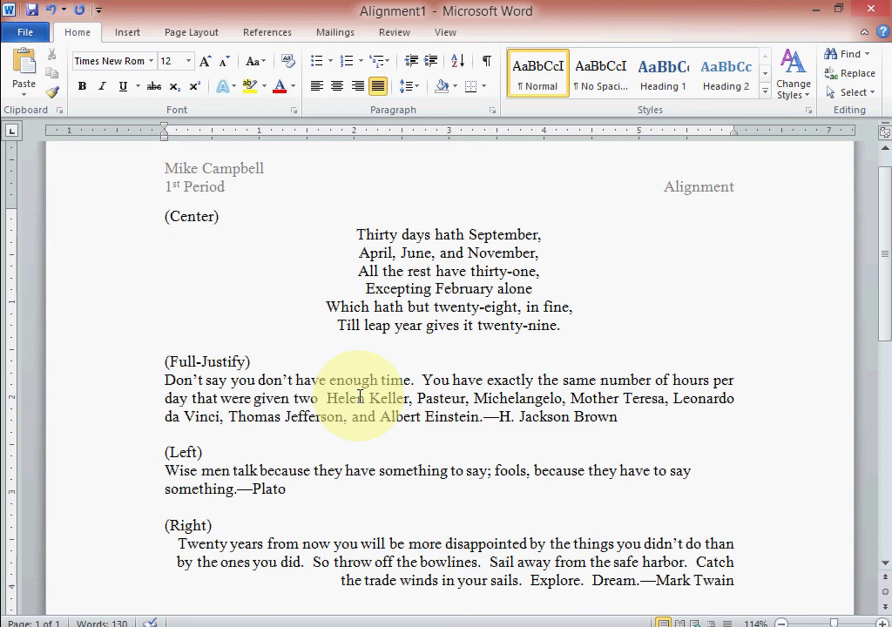
{"action": "left_click", "coordinate": [486, 417]}
{"action": "key", "text": "Return"}
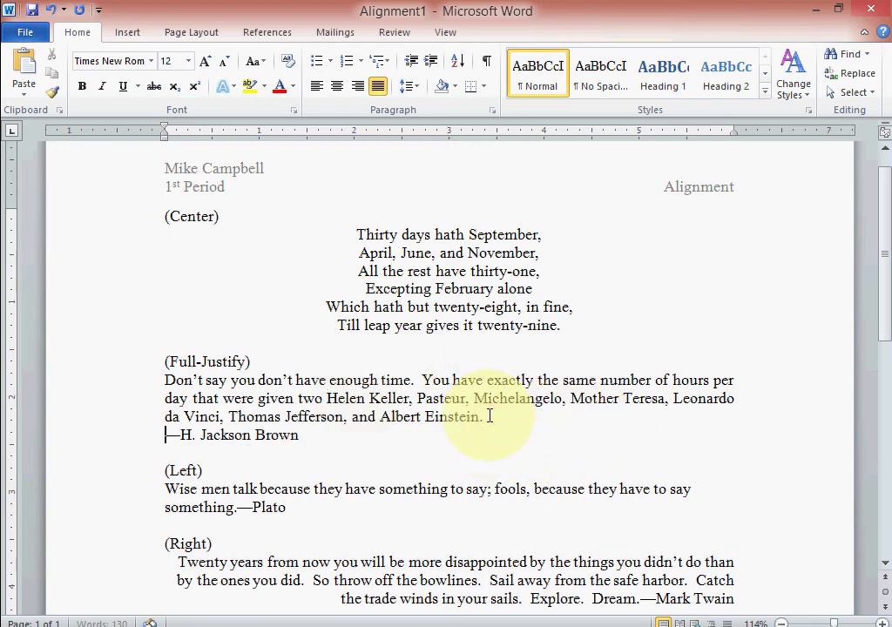
{"action": "key", "text": "BackSpace"}
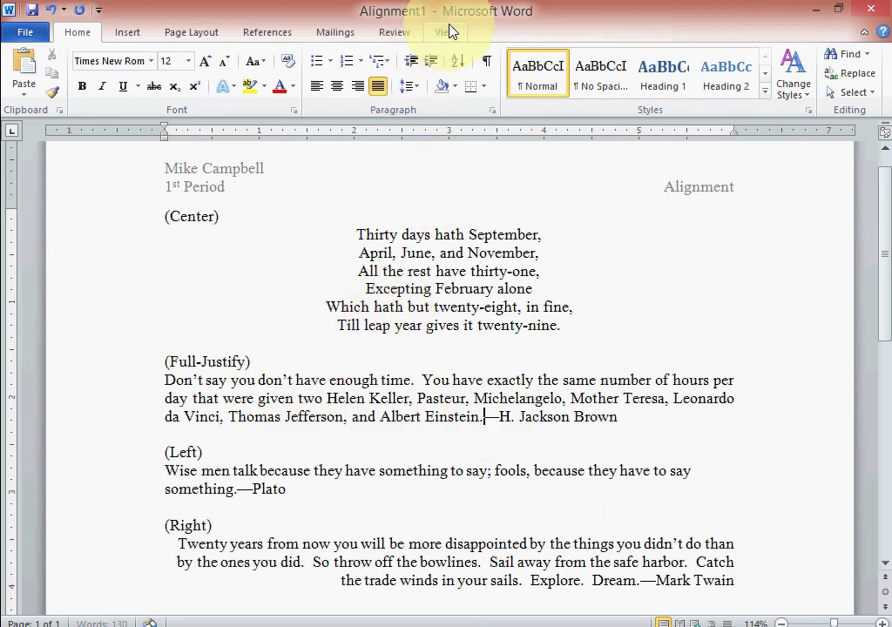
Run Spelling & Grammar from the Review tab and dismiss the completion message.
{"action": "left_click", "coordinate": [397, 33]}
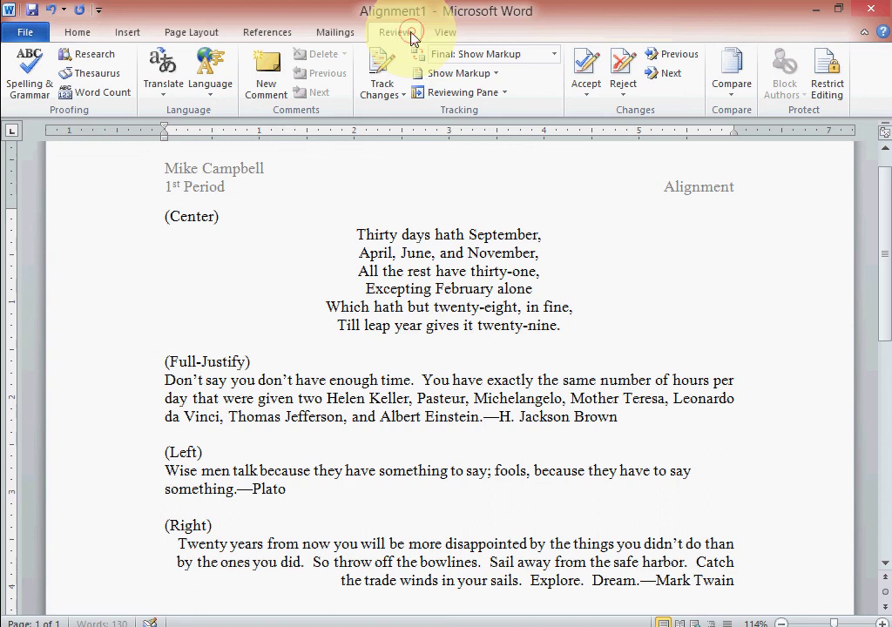
{"action": "left_click", "coordinate": [35, 69]}
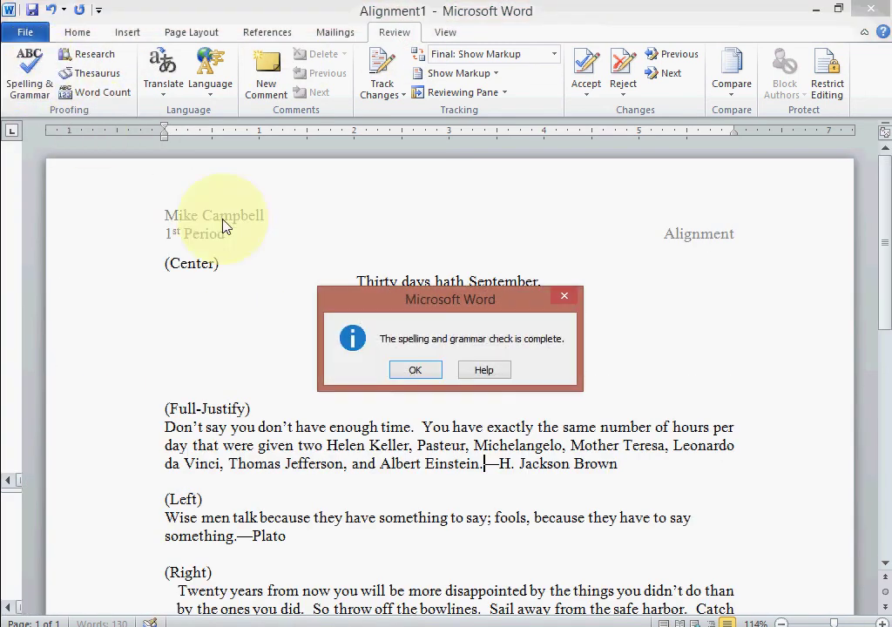
{"action": "left_click", "coordinate": [414, 370]}
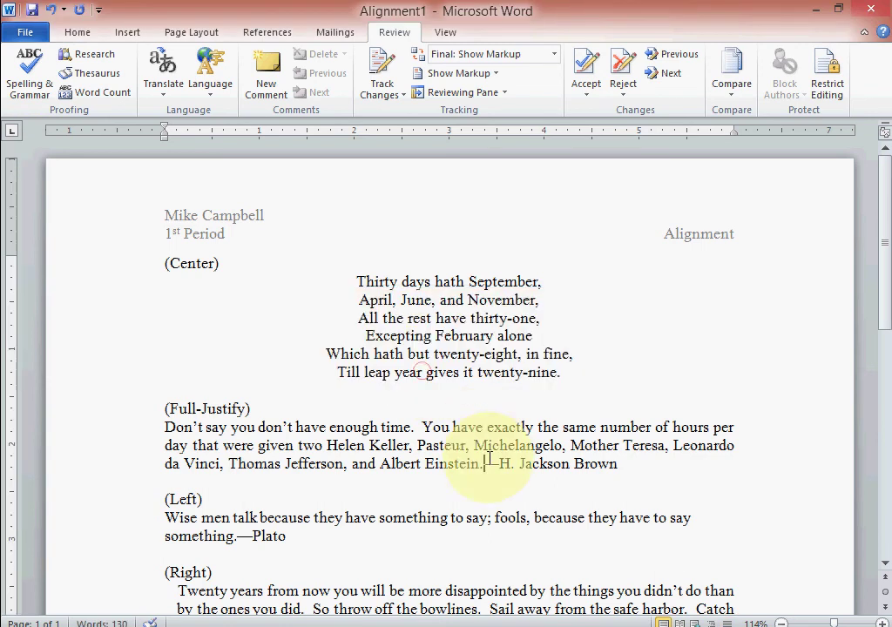
Restore 'two' to 'to' so the quote reads 'given to Helen Keller'.
{"action": "scroll", "coordinate": [403, 509], "scroll_direction": "down", "scroll_amount": 2}
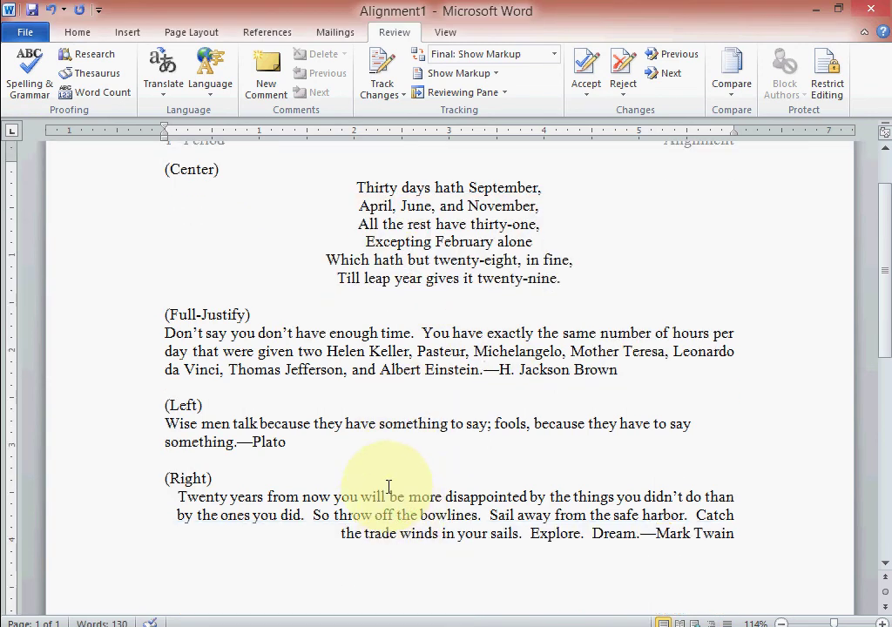
{"action": "scroll", "coordinate": [387, 495], "scroll_direction": "down", "scroll_amount": 3}
{"action": "scroll", "coordinate": [386, 495], "scroll_direction": "up", "scroll_amount": 5}
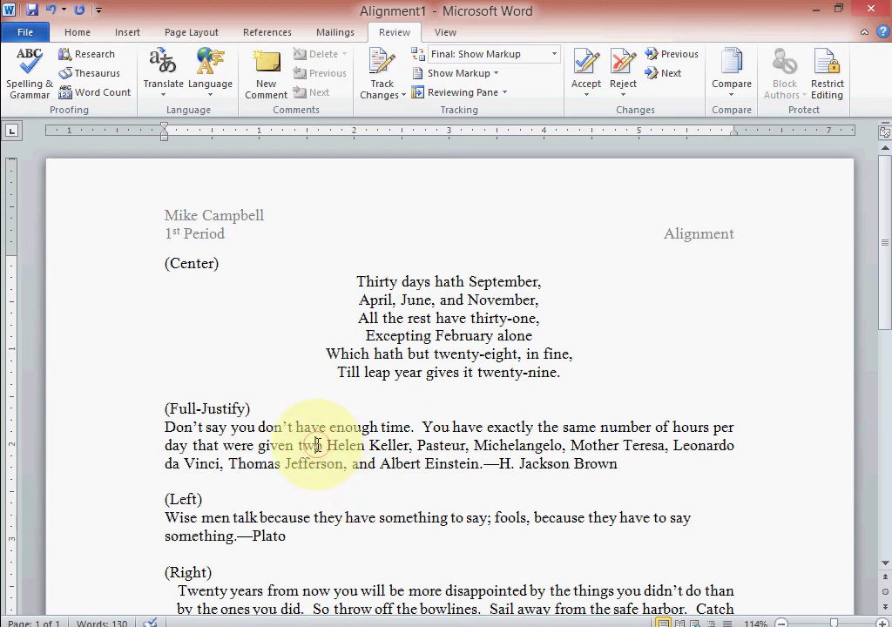
{"action": "left_click", "coordinate": [322, 445]}
{"action": "key", "text": "BackSpace"}
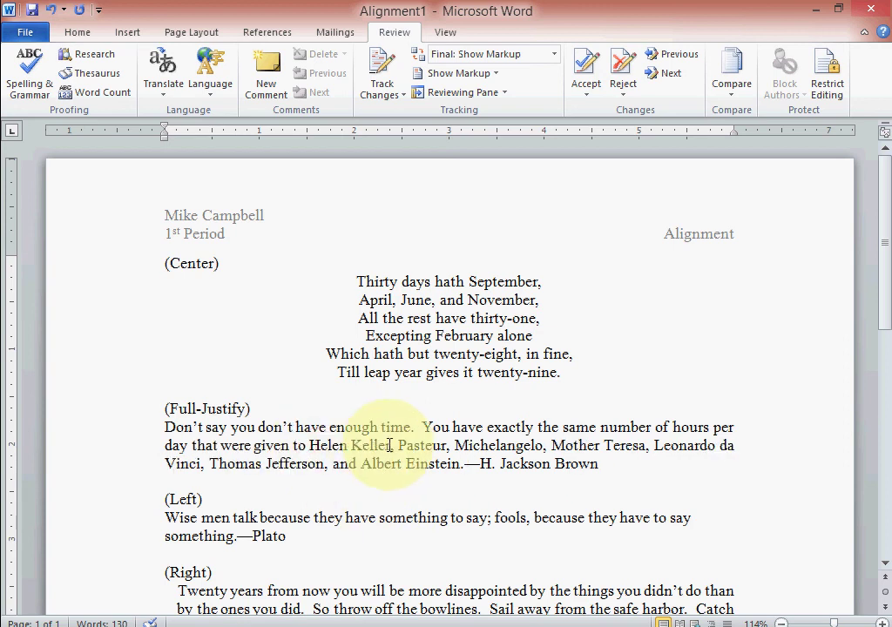